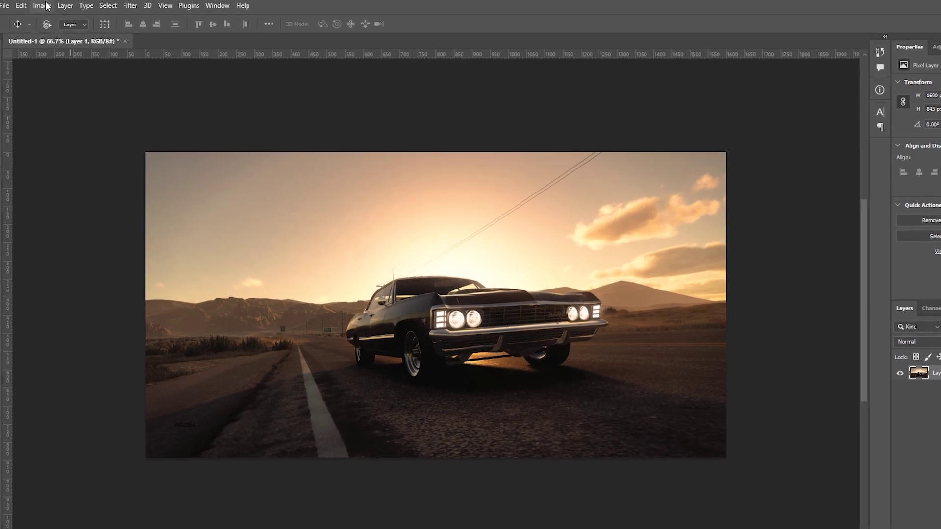
# Apply a Brightness/Contrast adjustment to the car photo with the contrast raised to about 58.
pyautogui.click(56, 5)
pyautogui.moveTo(109, 51)
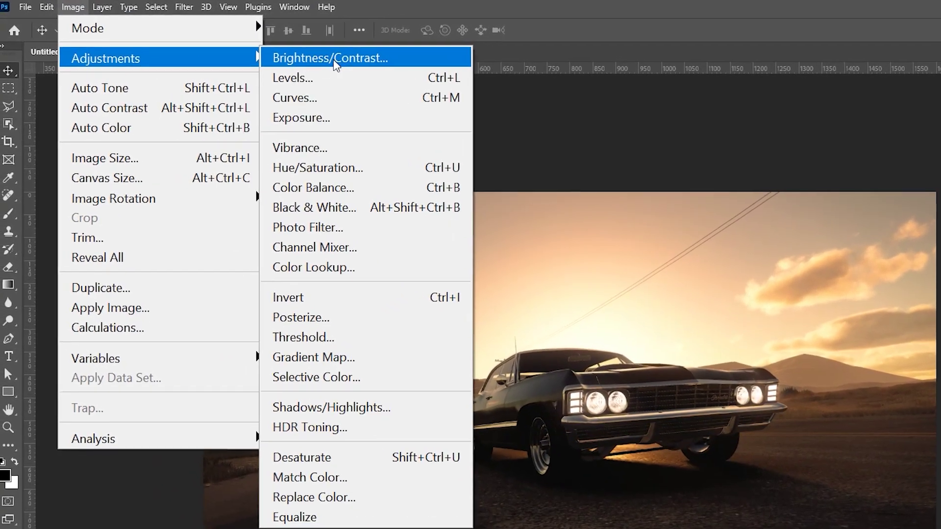
pyautogui.click(333, 59)
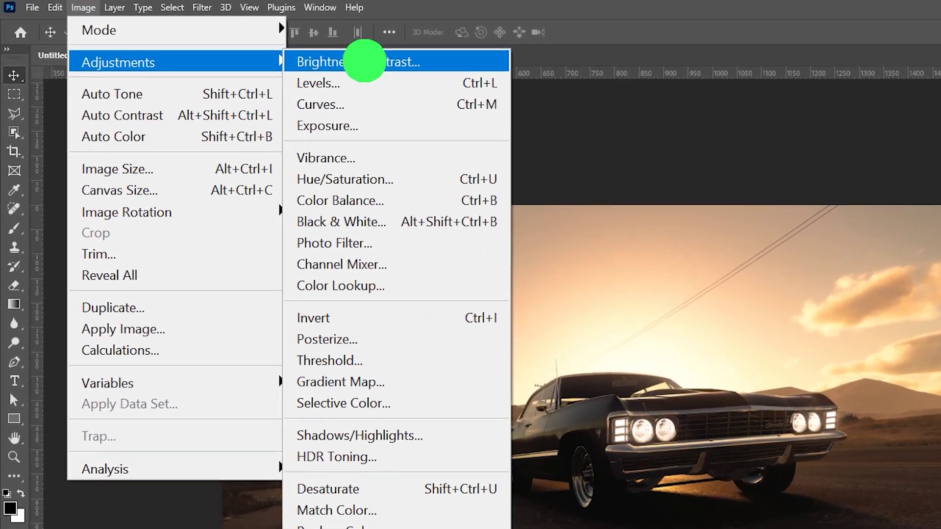
pyautogui.moveTo(729, 194); pyautogui.dragTo(762, 192)
pyautogui.moveTo(816, 149); pyautogui.dragTo(812, 151)
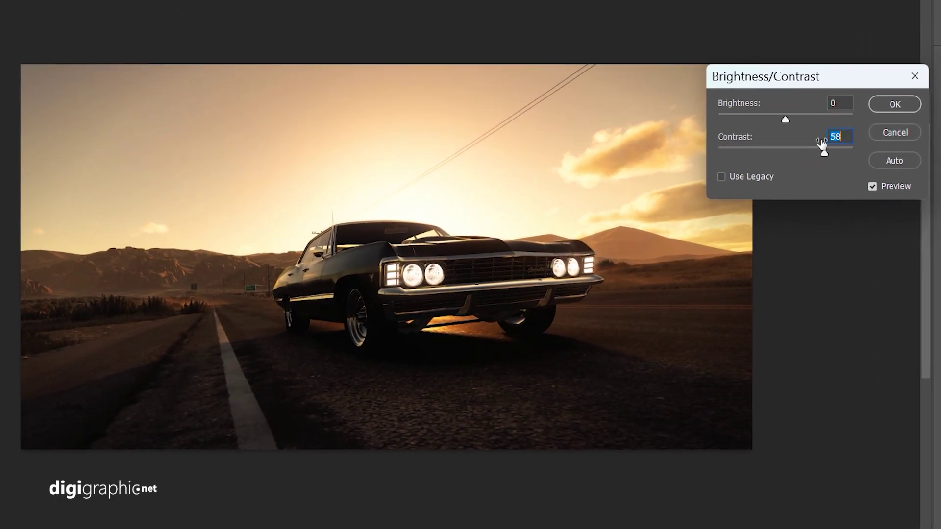
pyautogui.click(824, 150)
pyautogui.moveTo(786, 120); pyautogui.dragTo(786, 120)
pyautogui.click(880, 104)
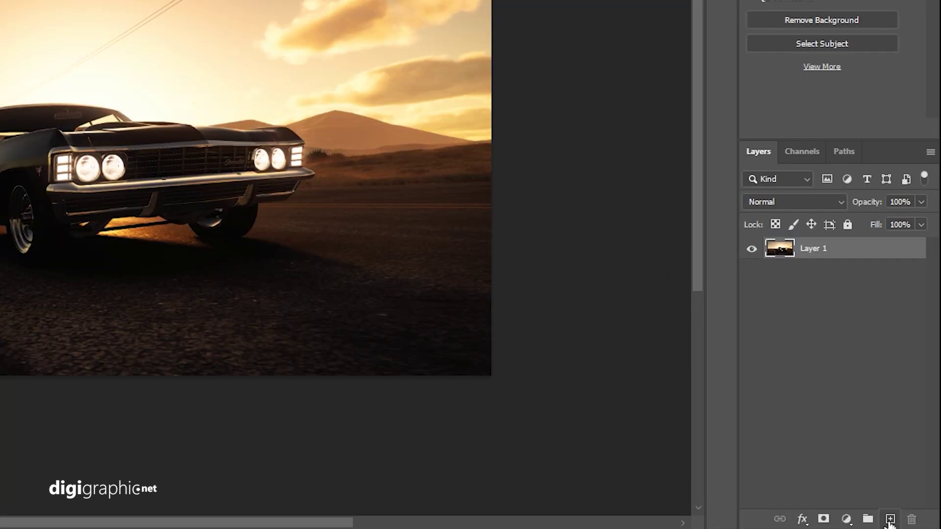
# Add a new layer above the car photo and fill it with black (000000) using the Paint Bucket Tool.
pyautogui.click(890, 520)
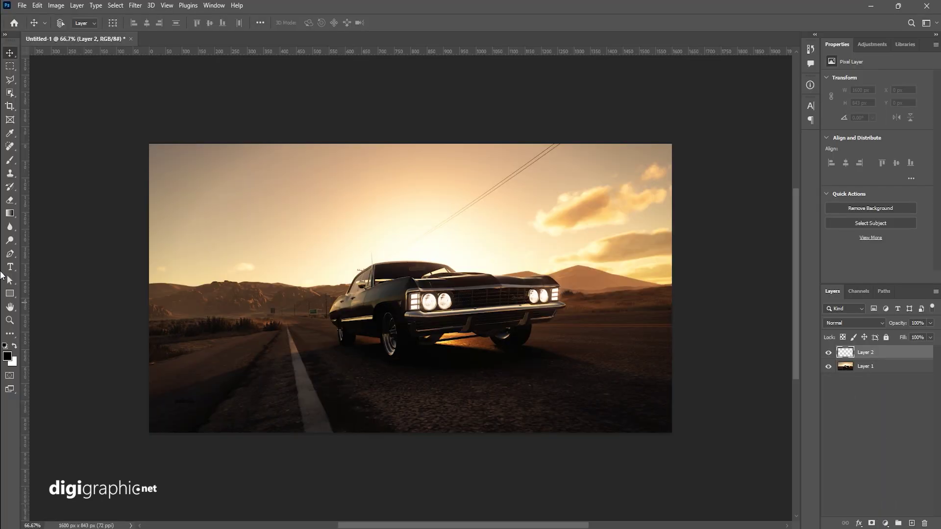
pyautogui.moveTo(11, 215)
pyautogui.mouseDown()
pyautogui.moveTo(55, 212)
pyautogui.moveTo(48, 225)
pyautogui.mouseUp()
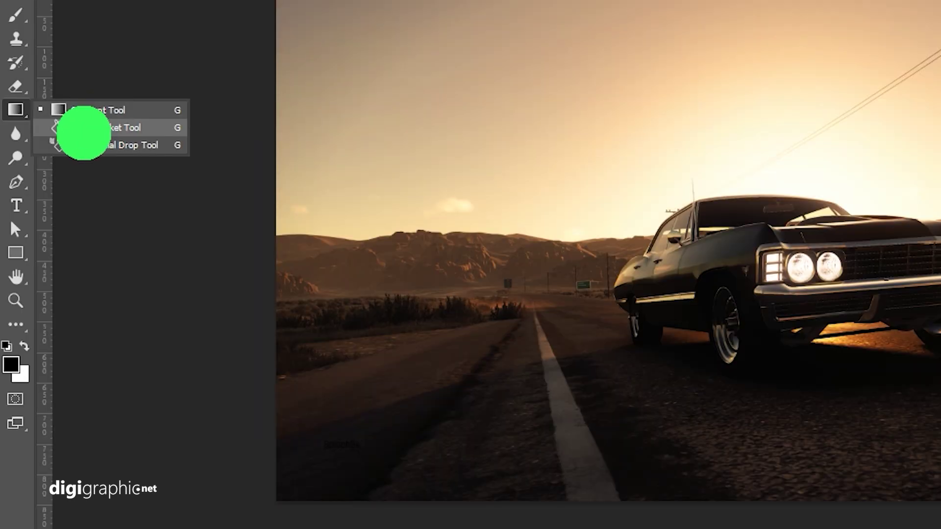
pyautogui.moveTo(83, 133); pyautogui.dragTo(82, 135)
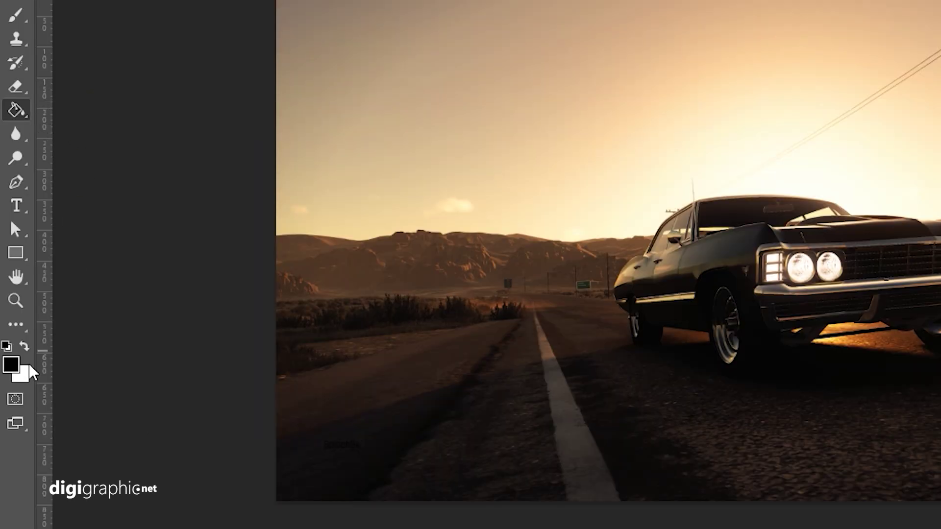
pyautogui.click(11, 368)
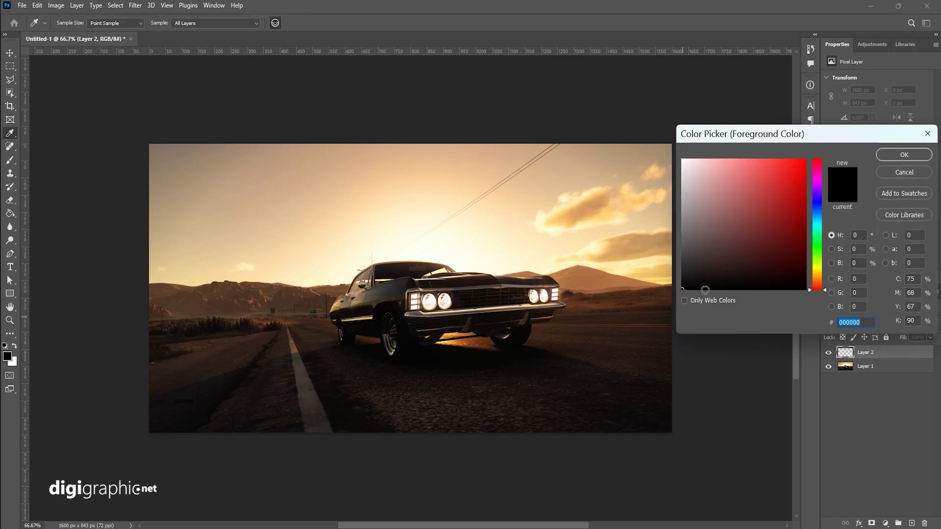
pyautogui.click(683, 286)
pyautogui.click(904, 155)
pyautogui.click(486, 249)
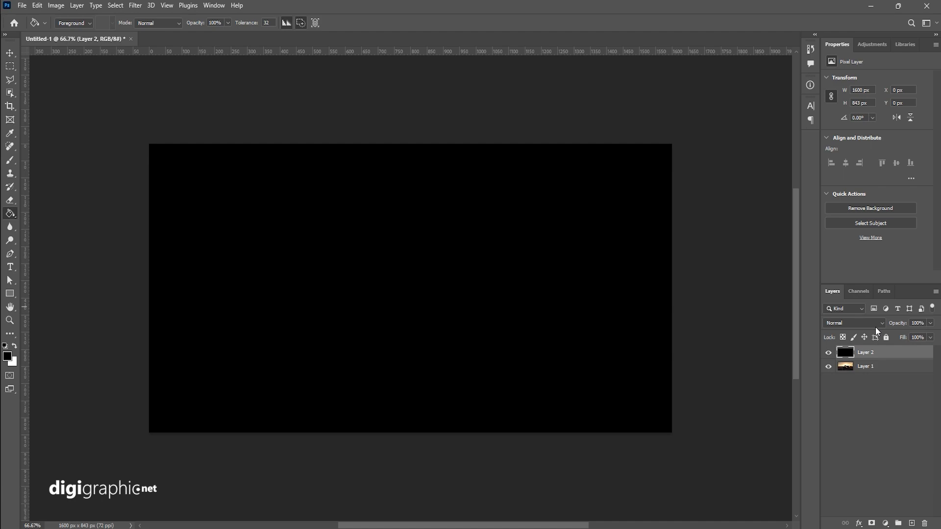
# Start a Lens Flare render on the black layer and choose the 105mm Prime lens type after trying other types.
pyautogui.click(135, 5)
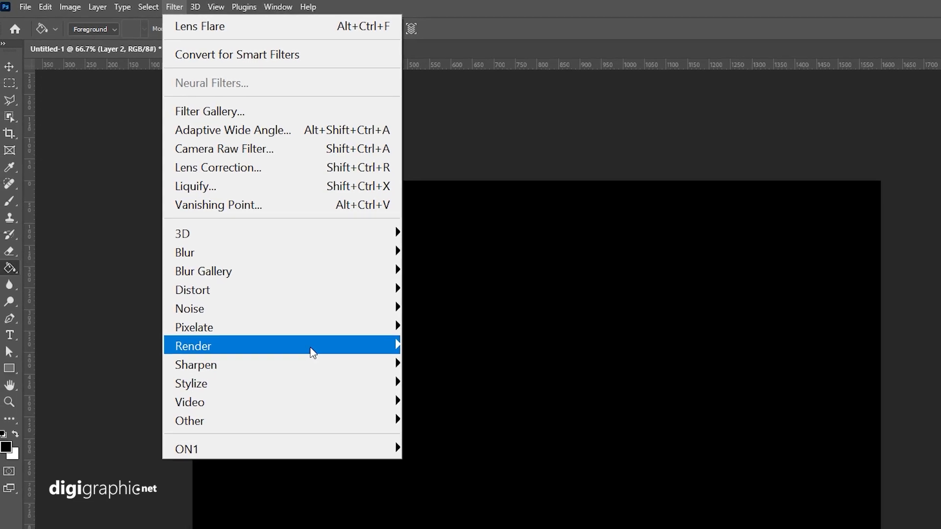
pyautogui.moveTo(312, 352)
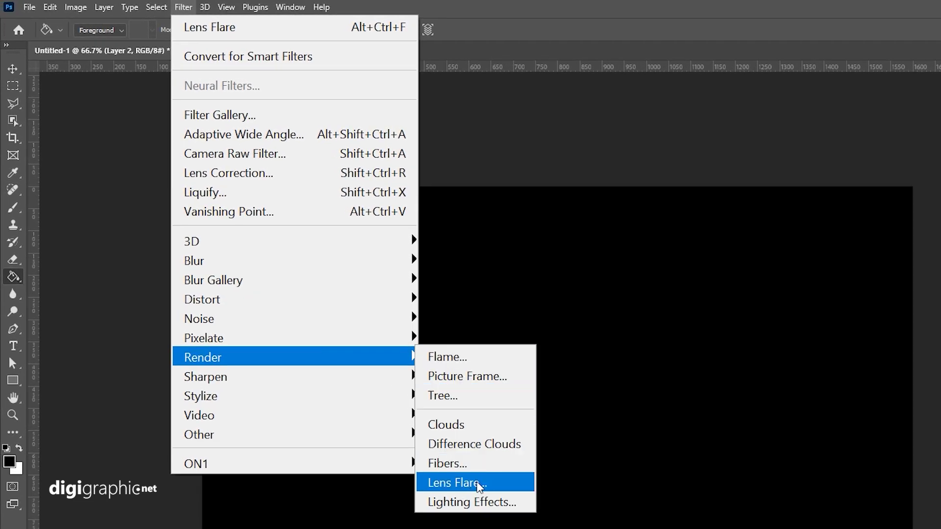
pyautogui.click(476, 484)
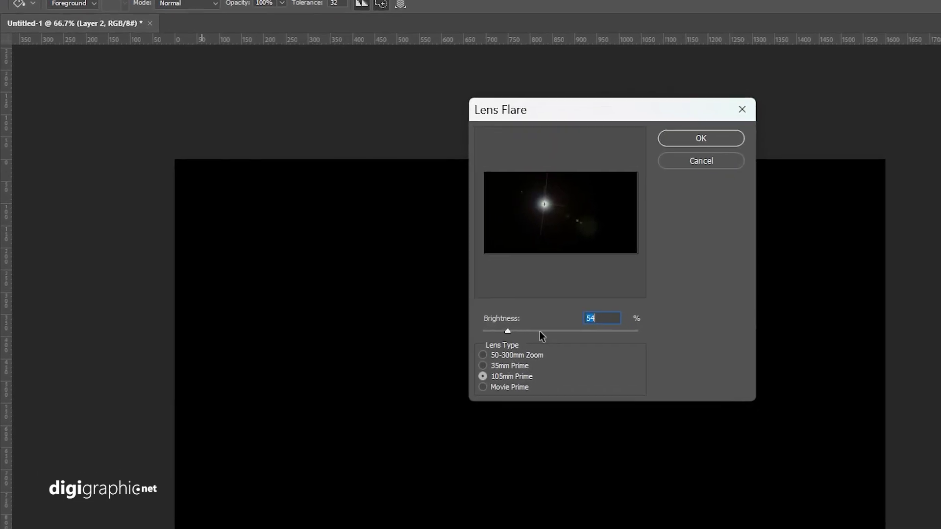
pyautogui.click(484, 345)
pyautogui.click(473, 333)
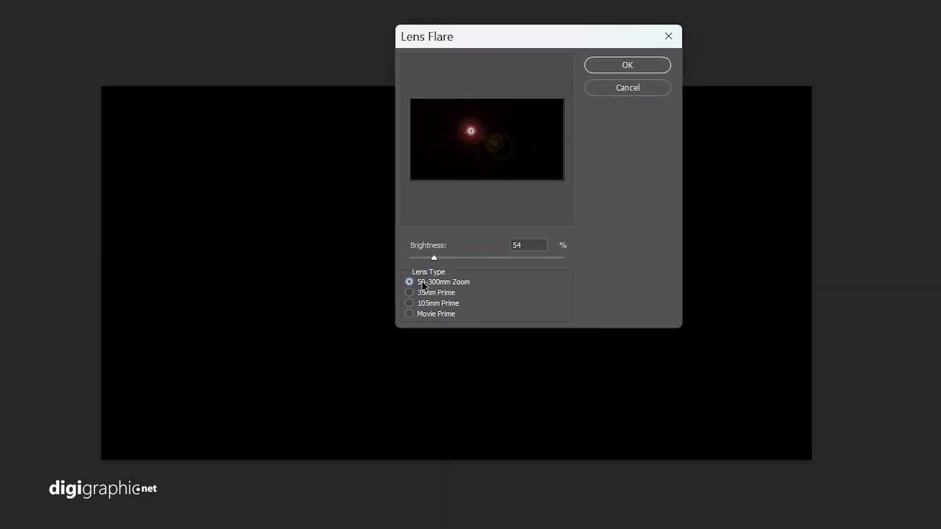
pyautogui.click(440, 314)
pyautogui.click(430, 303)
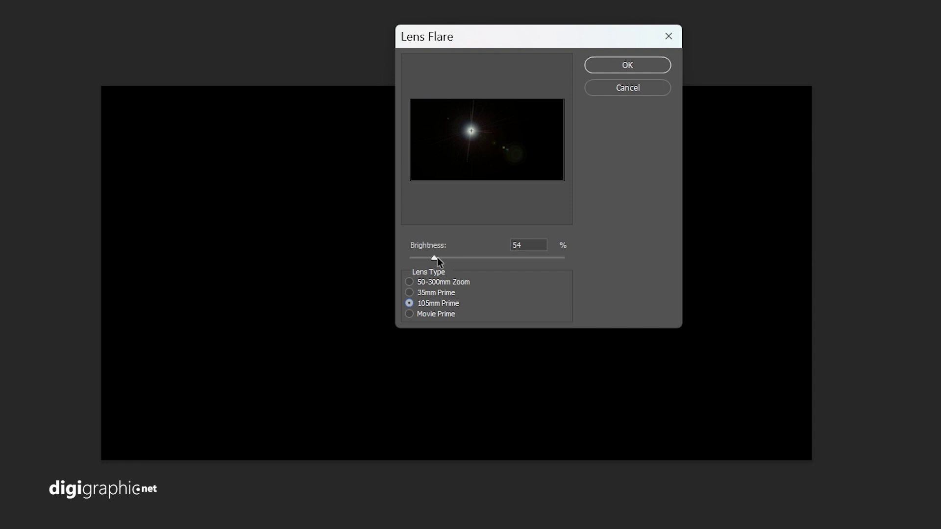
# Set the lens flare's brightness to 59%, place the flare at the centre of the image and apply it.
pyautogui.moveTo(437, 258); pyautogui.dragTo(435, 260)
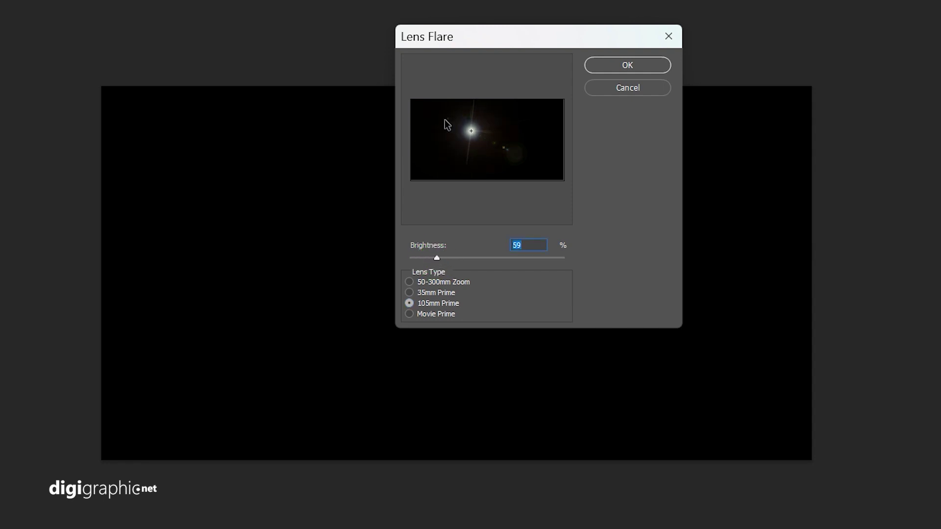
pyautogui.moveTo(445, 121); pyautogui.dragTo(488, 139)
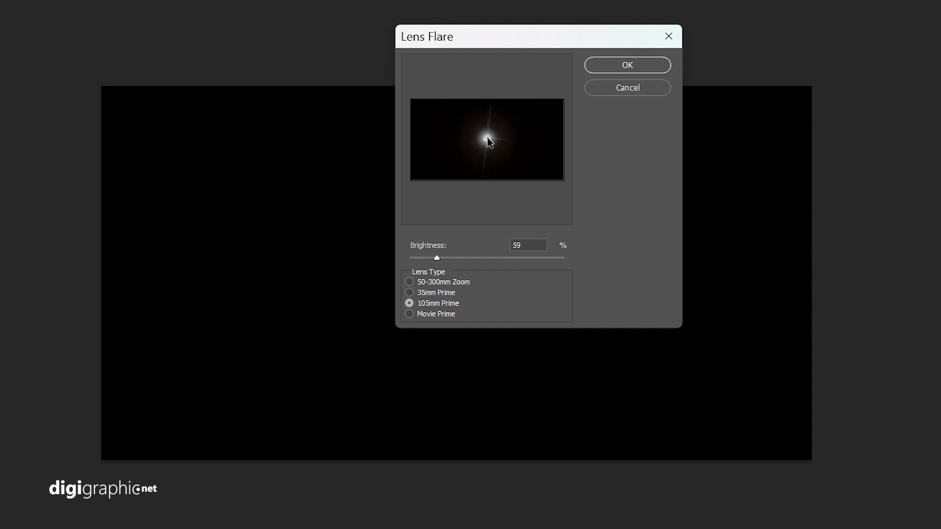
pyautogui.click(606, 67)
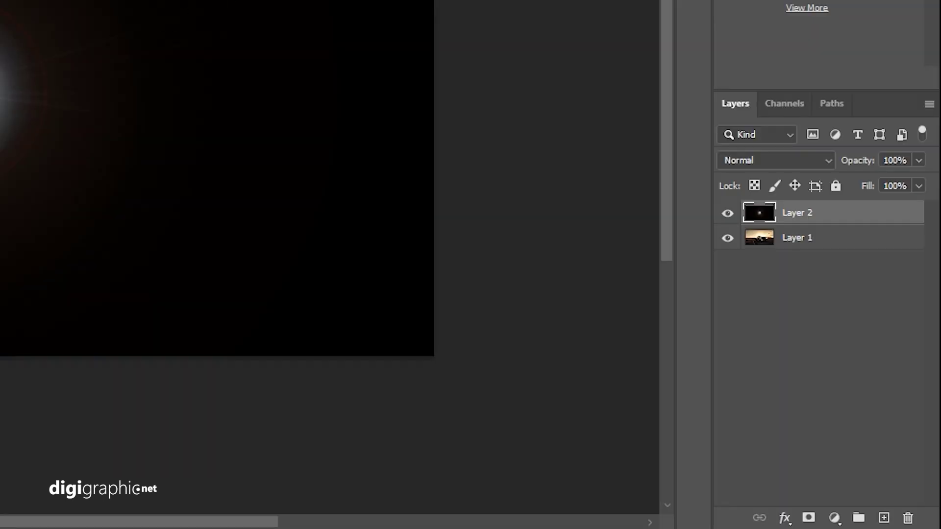
# Set the flare layer's blend mode to Screen.
pyautogui.click(803, 164)
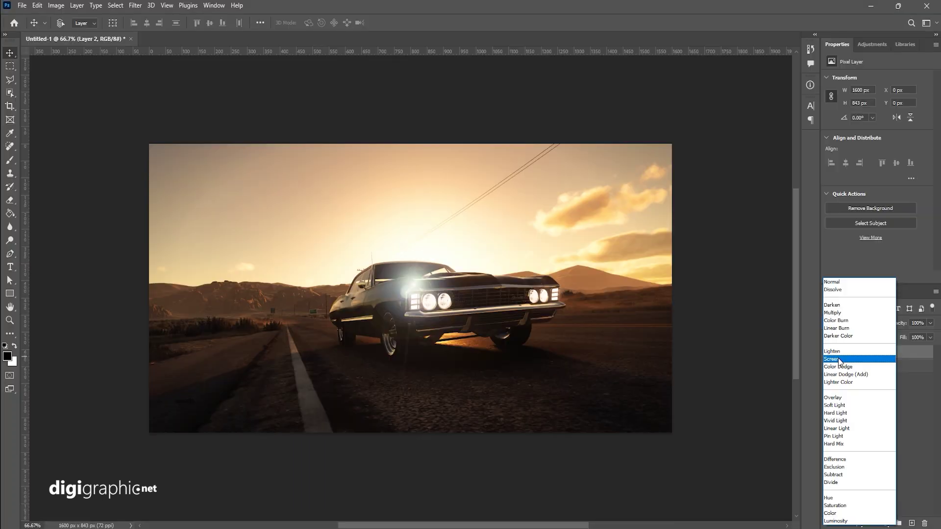
pyautogui.click(757, 225)
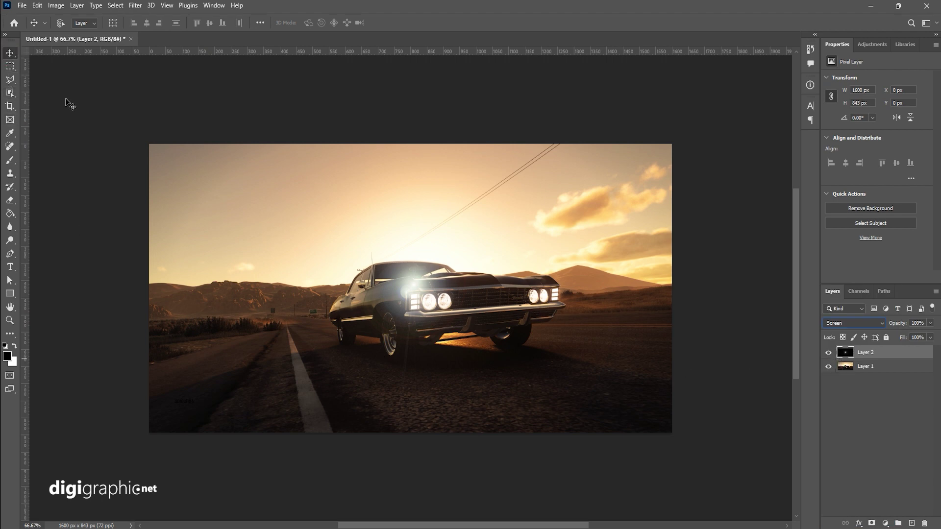
# Position the flare over the car's left headlights and place a duplicate over the right headlights, nudging it to X 392 px, Y 40 px.
pyautogui.moveTo(446, 272); pyautogui.dragTo(563, 292)
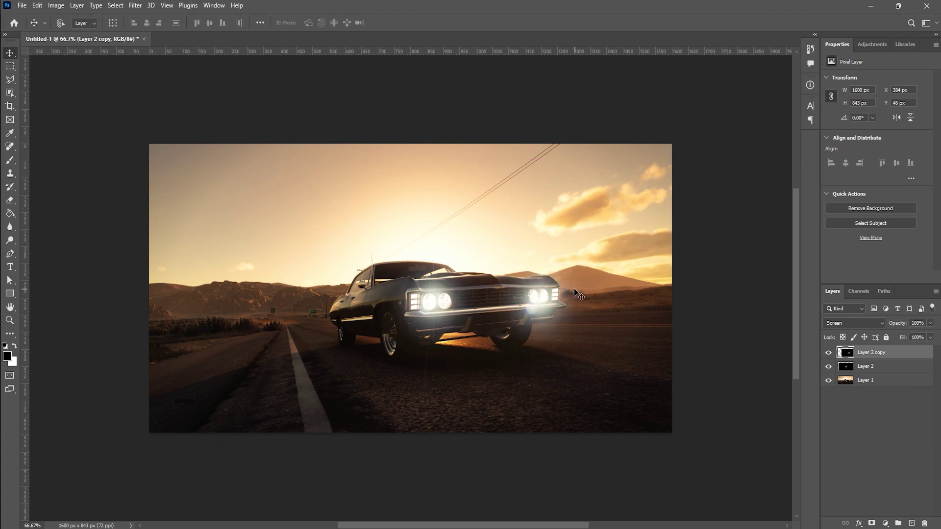
pyautogui.press('Right')
pyautogui.press('Right')
pyautogui.press('Right')
pyautogui.press('Right')
pyautogui.press('Right')
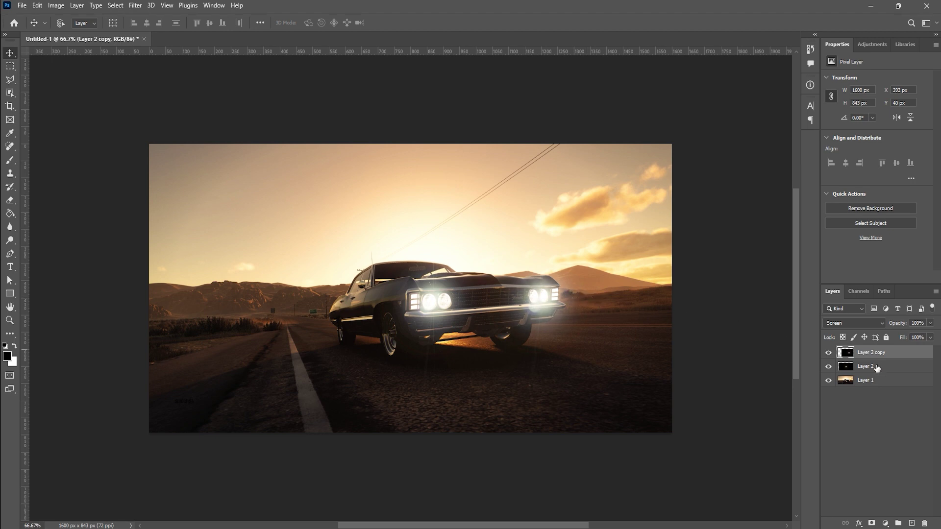
# Add a new layer above the flares and set up a soft brush with 0% hardness and a size of 180 px.
pyautogui.scroll(5, 583, 319)
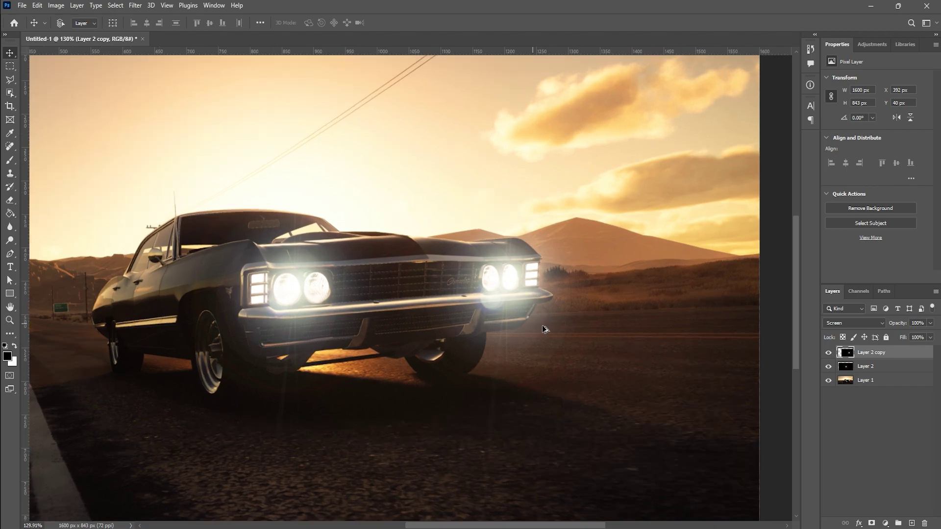
pyautogui.scroll(-1, 543, 326)
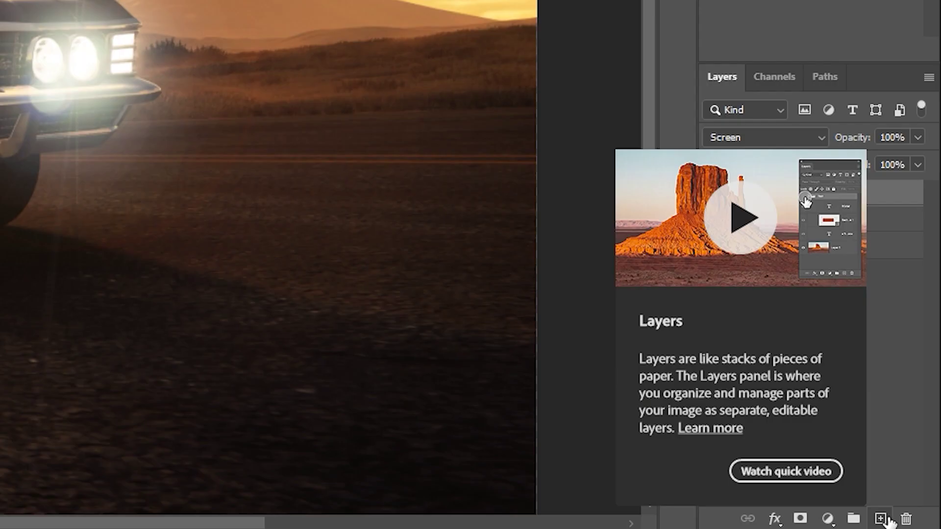
pyautogui.click(912, 523)
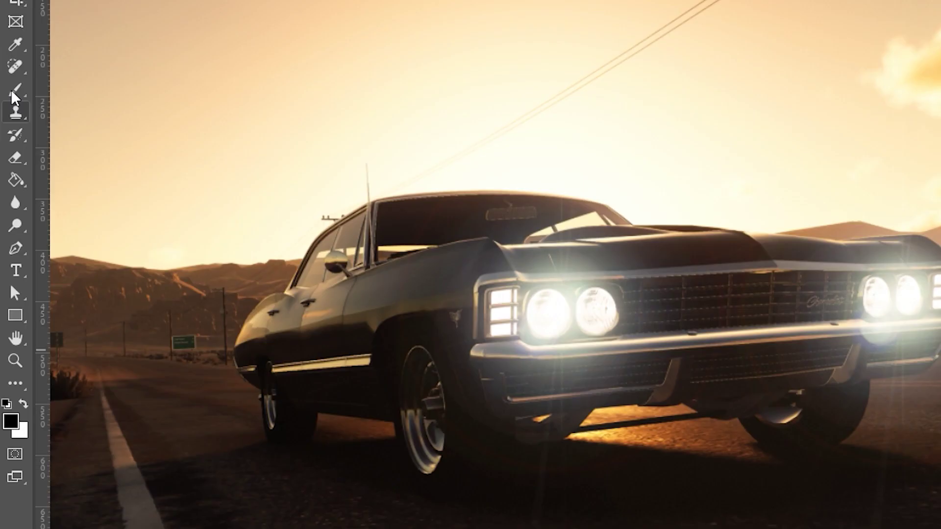
pyautogui.click(13, 90)
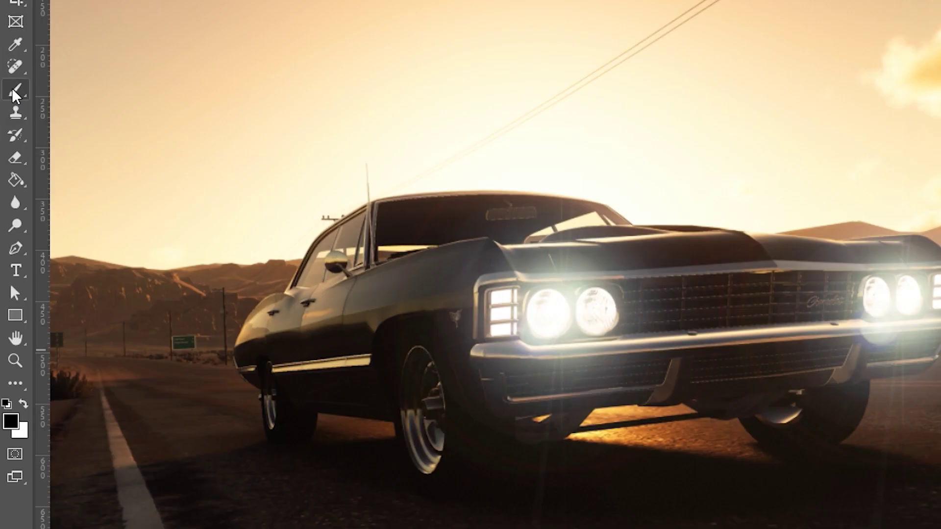
pyautogui.click(15, 94)
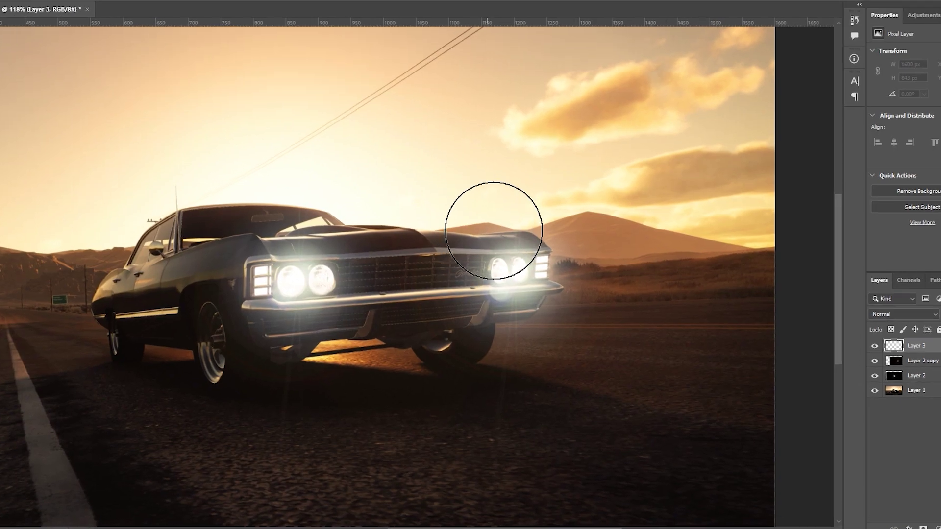
pyautogui.rightClick(924, 241)
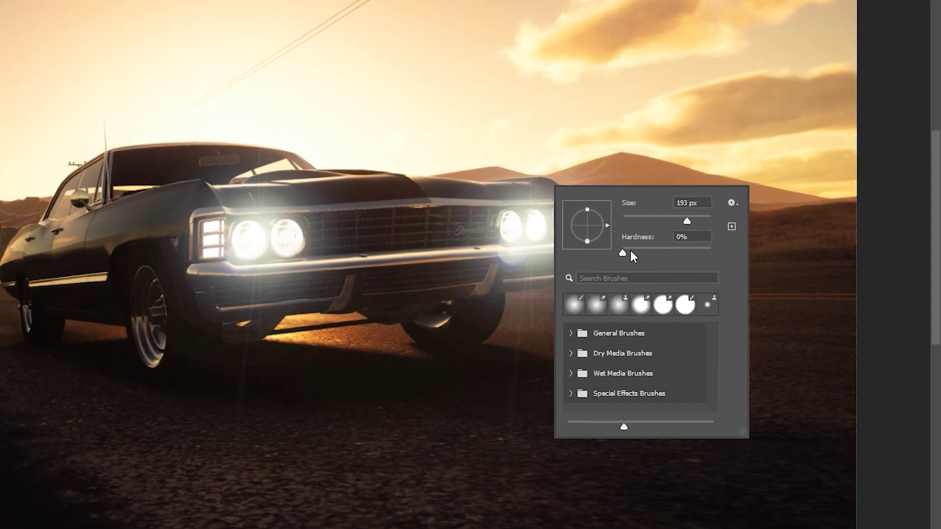
pyautogui.click(632, 250)
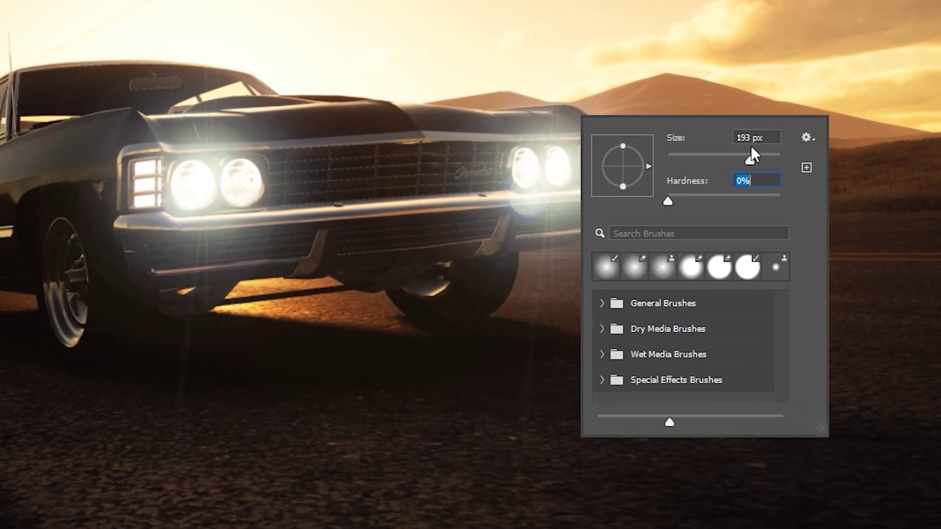
pyautogui.click(730, 155)
pyautogui.write('180')
pyautogui.press('Return')
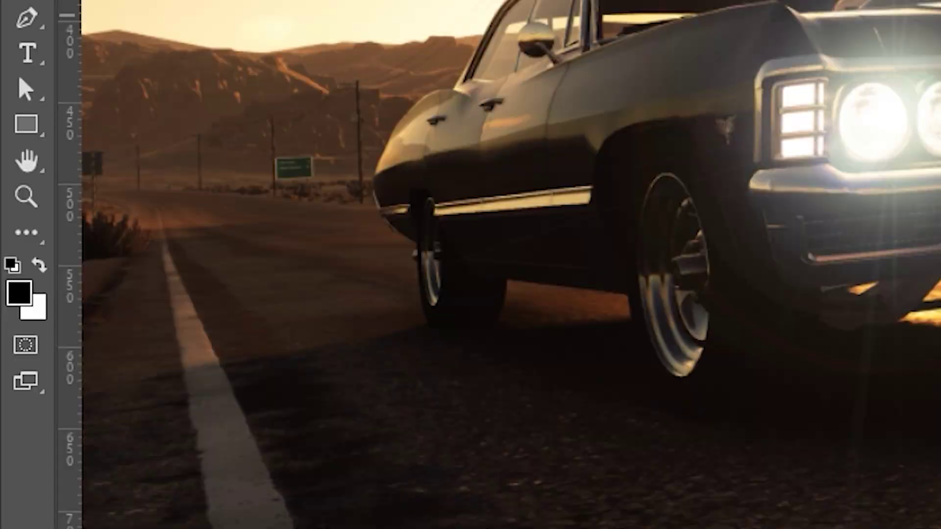
# Set the foreground colour to orange, ff6900.
pyautogui.click(18, 293)
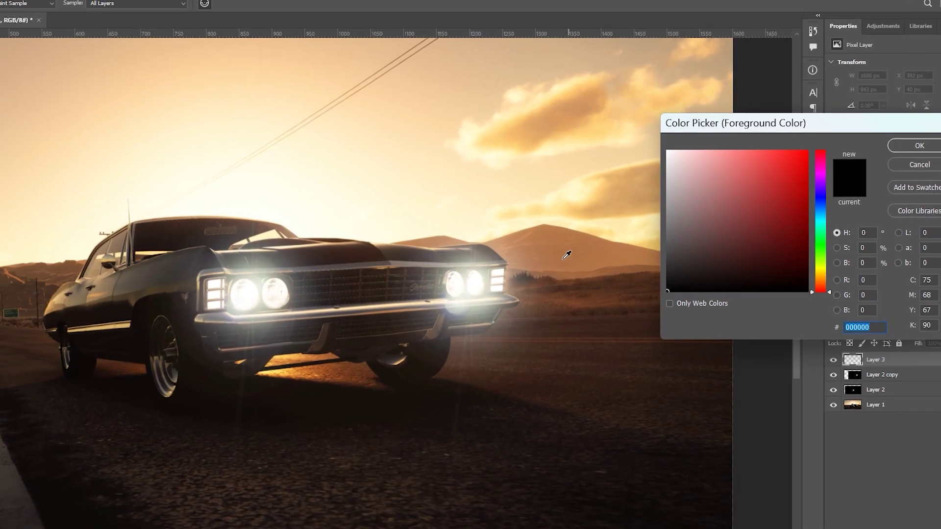
pyautogui.click(557, 231)
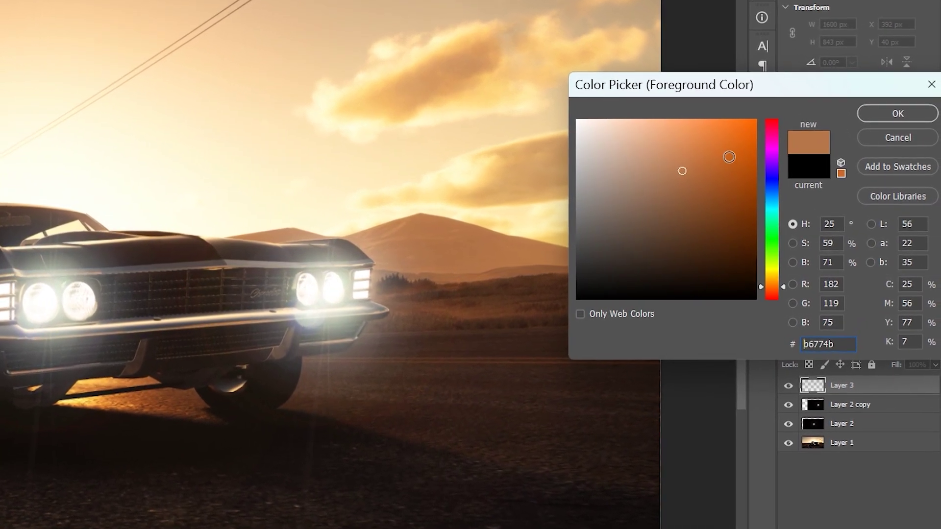
pyautogui.moveTo(729, 156); pyautogui.dragTo(739, 119)
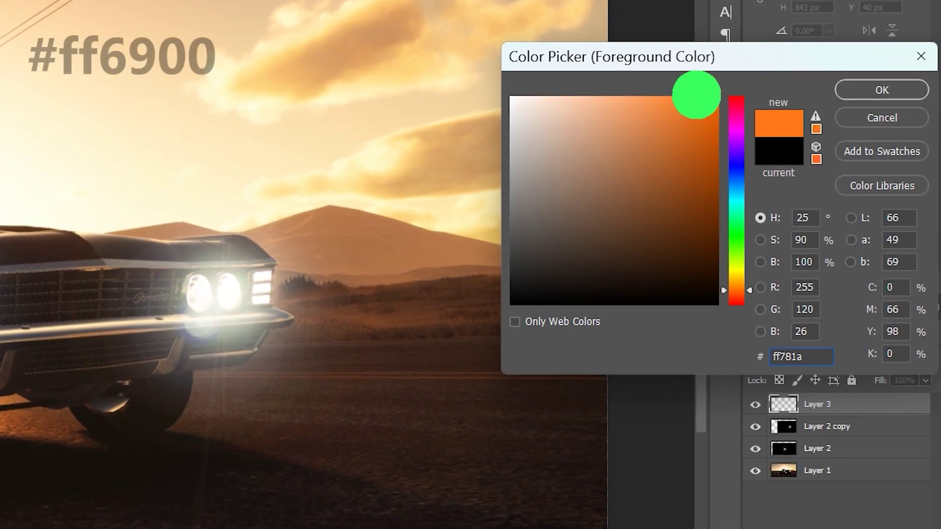
pyautogui.moveTo(697, 95); pyautogui.dragTo(720, 88)
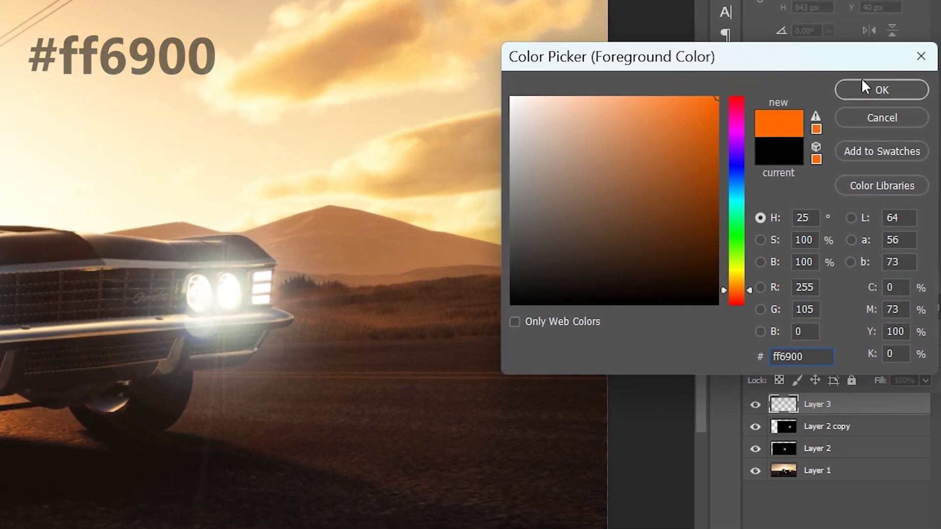
pyautogui.click(862, 83)
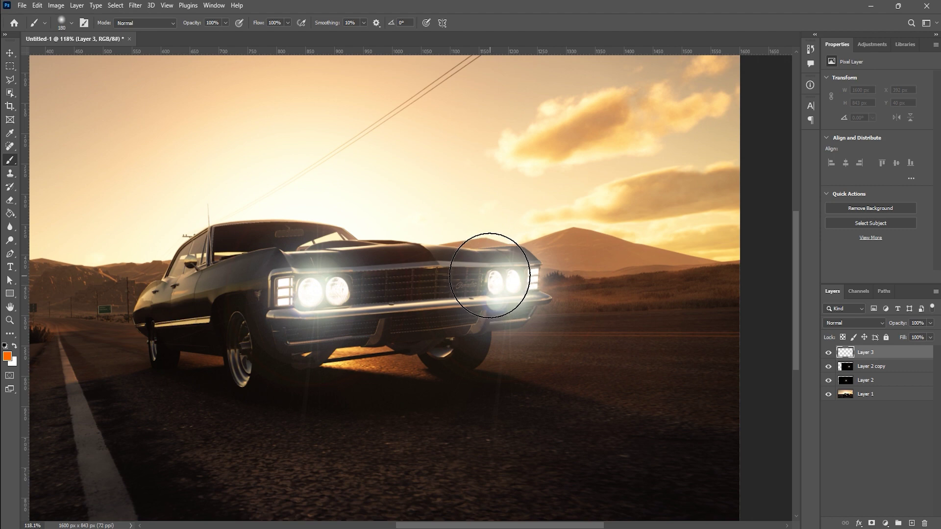
# Paint one soft orange dab near the car's right headlights and move it over them to X 1047 px, Y 298 px.
pyautogui.click(461, 262)
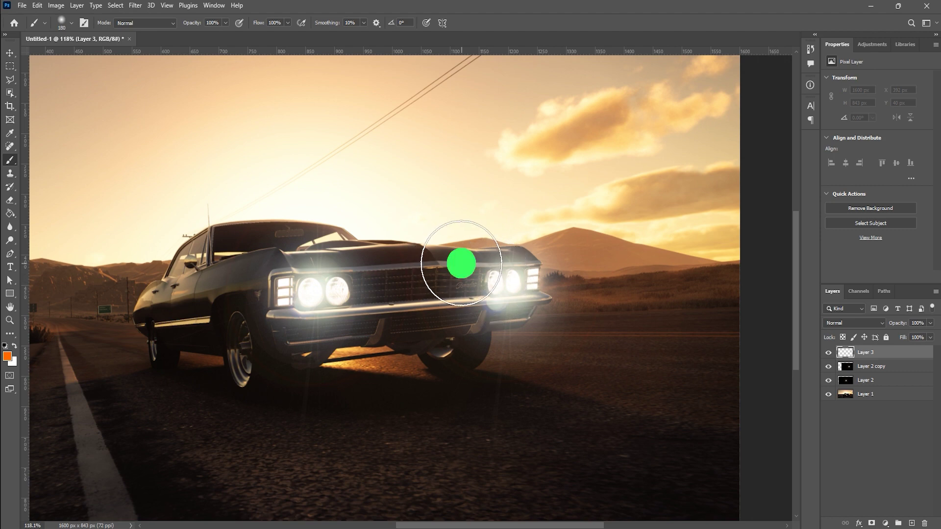
pyautogui.click(10, 54)
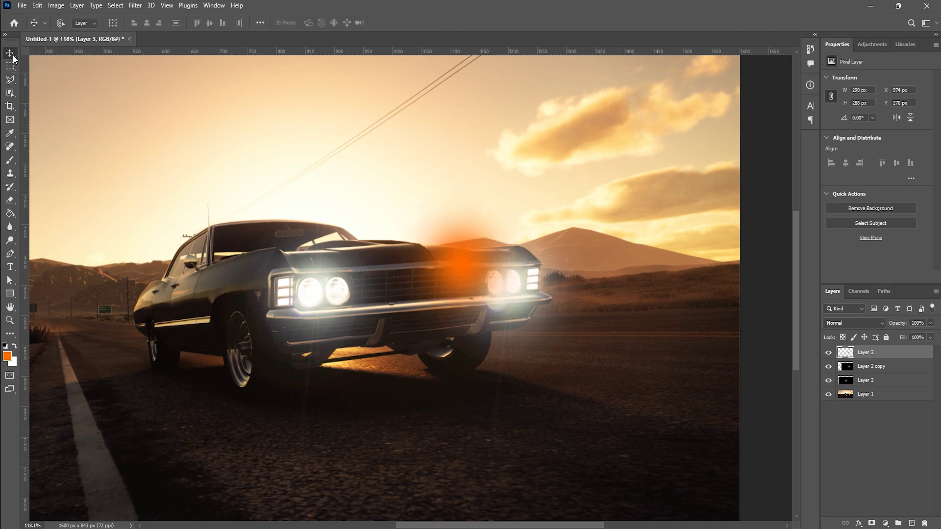
pyautogui.moveTo(466, 259); pyautogui.dragTo(514, 263)
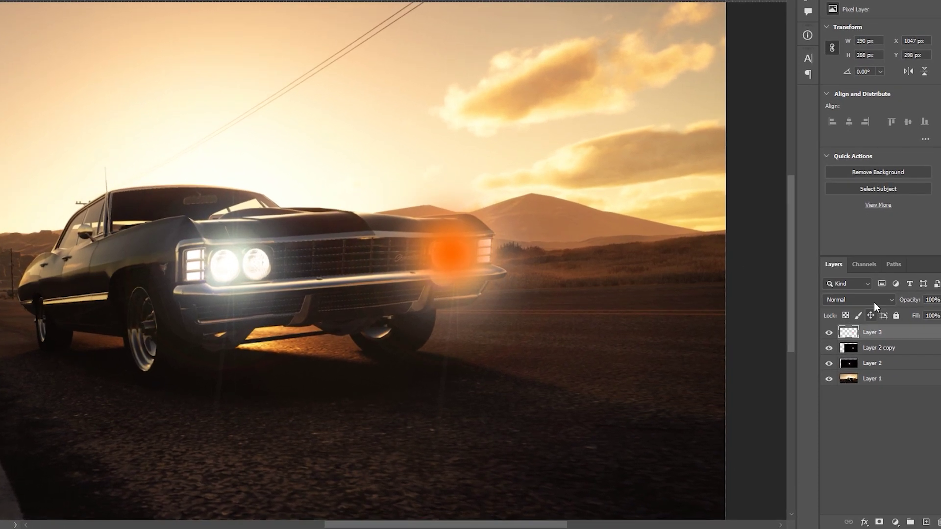
# Set the orange glow layer's blend mode to Screen and place a duplicate over the left headlights at X 698 px, Y 318 px.
pyautogui.click(854, 323)
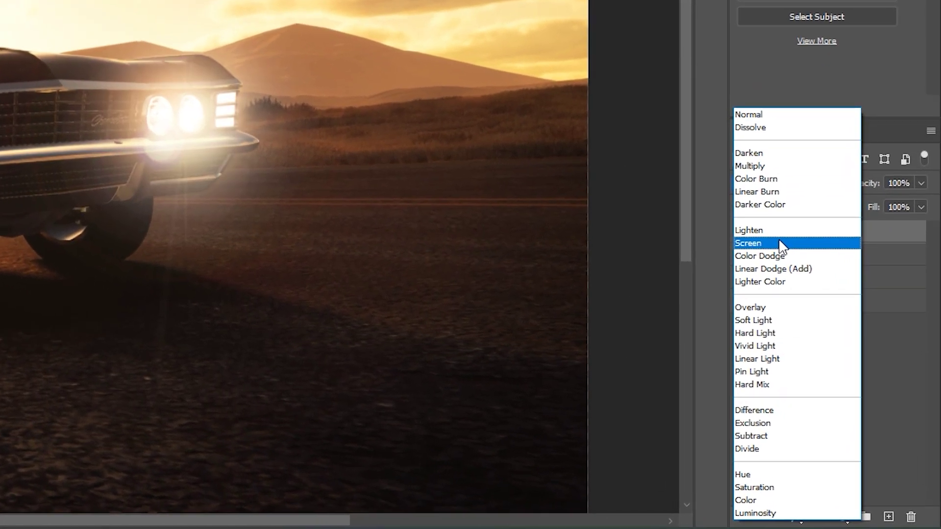
pyautogui.click(780, 245)
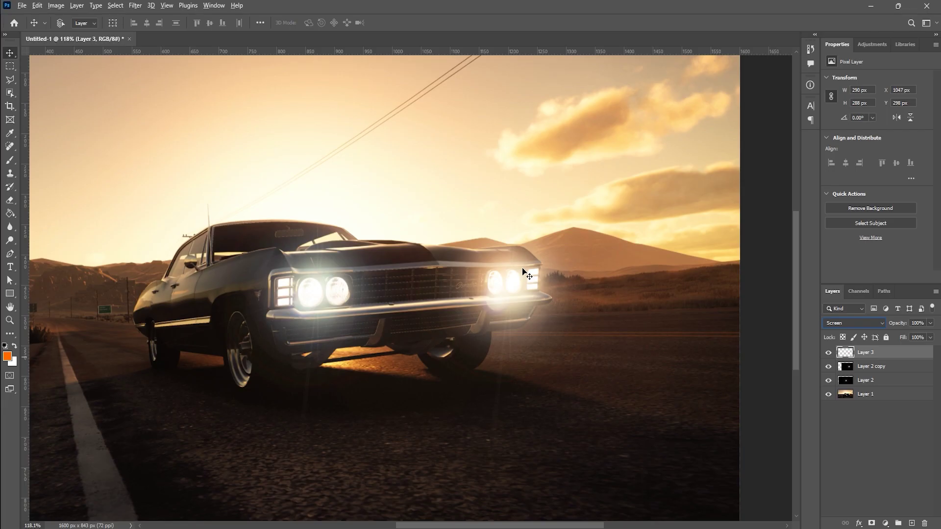
pyautogui.keyDown('alt'); pyautogui.moveTo(523, 271); pyautogui.dragTo(325, 278); pyautogui.keyUp('alt')
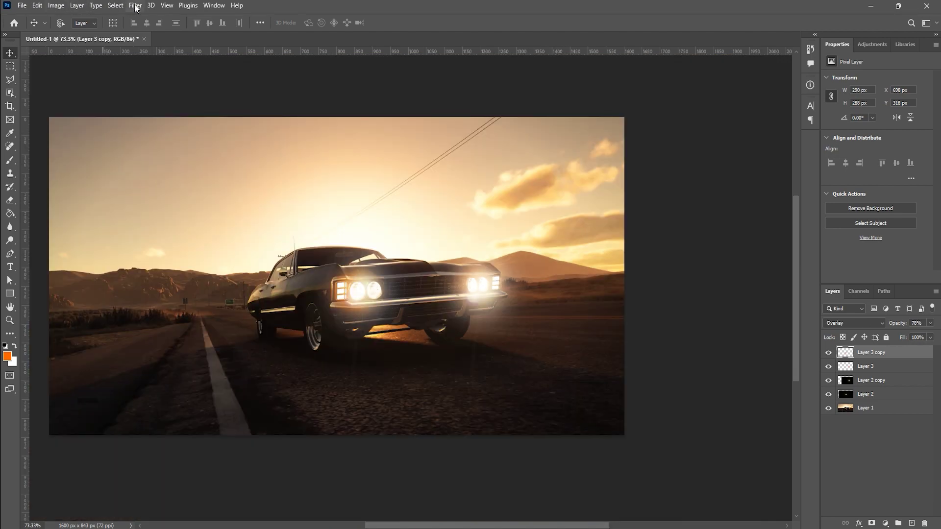
# Add a Hue/Saturation adjustment layer with the default settings above the glow layers.
pyautogui.click(73, 5)
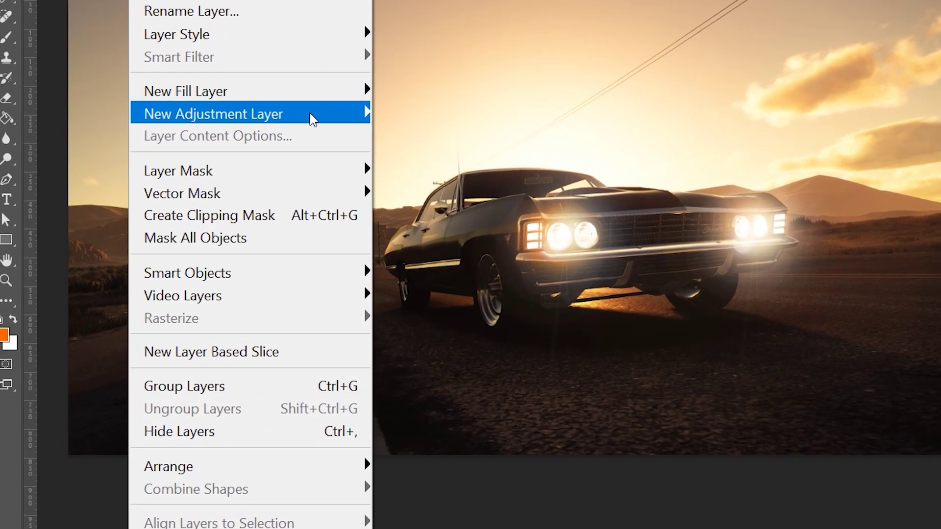
pyautogui.moveTo(189, 213)
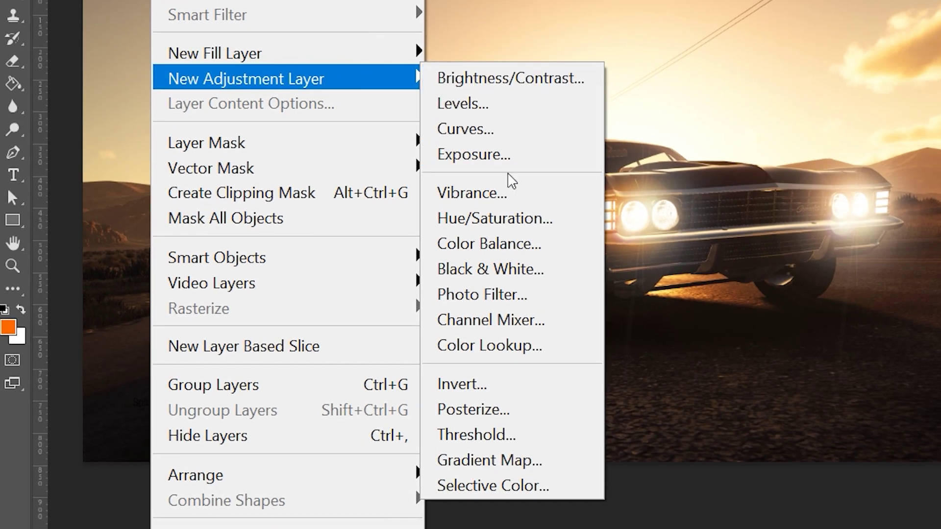
pyautogui.click(501, 222)
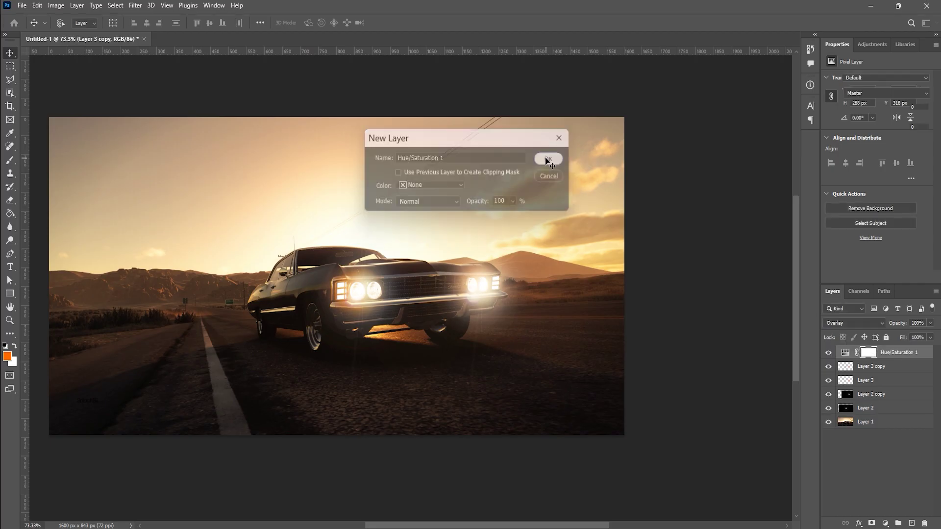
pyautogui.click(547, 160)
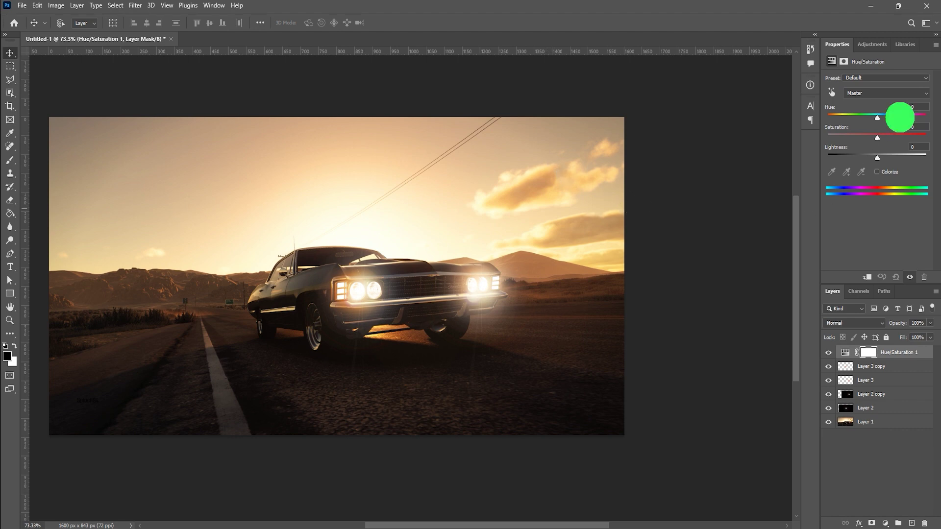
# Shift the whole image's hue to green and set its saturation to +28 in the Hue/Saturation adjustment.
pyautogui.click(899, 117)
pyautogui.moveTo(900, 116); pyautogui.dragTo(888, 113)
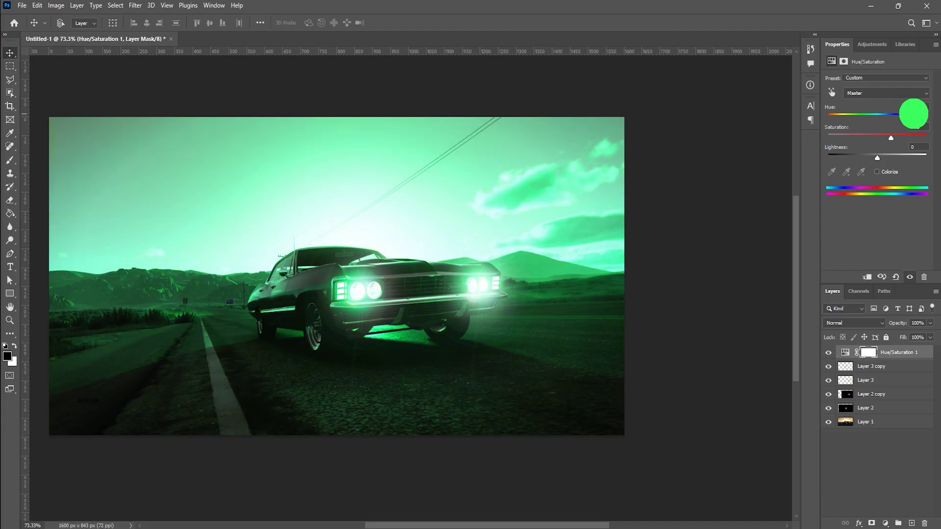
pyautogui.scroll(8, 351, 205)
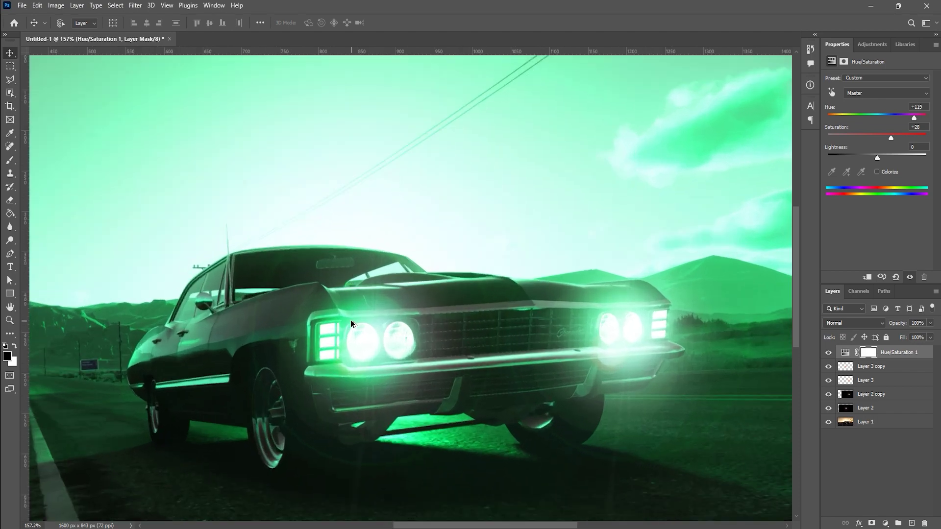
pyautogui.moveTo(416, 321); pyautogui.dragTo(420, 269)
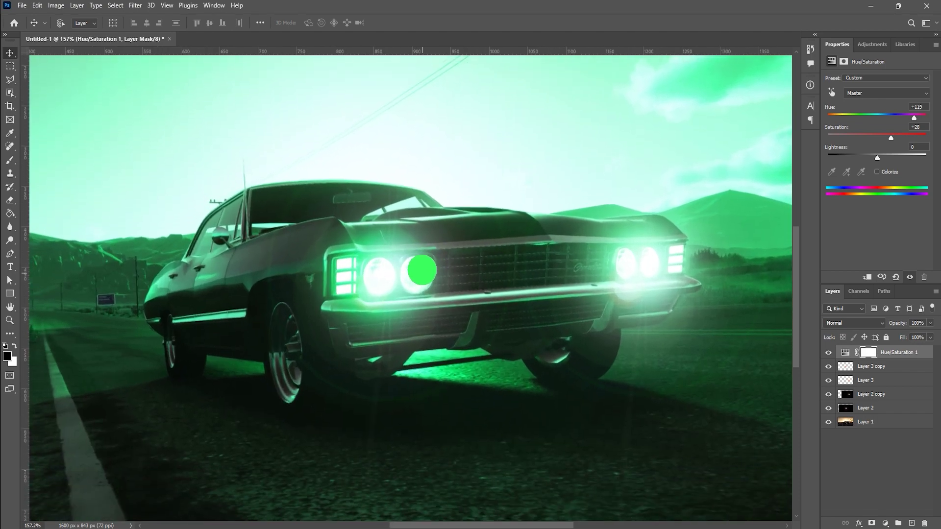